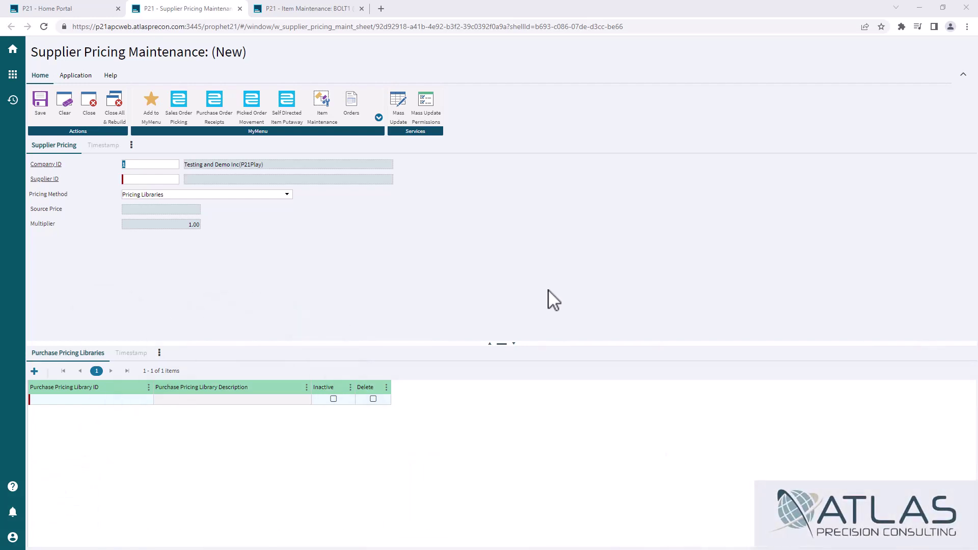
- Create a supplier pricing record for supplier 100001 and set its pricing method to Multiplier
click(153, 180)
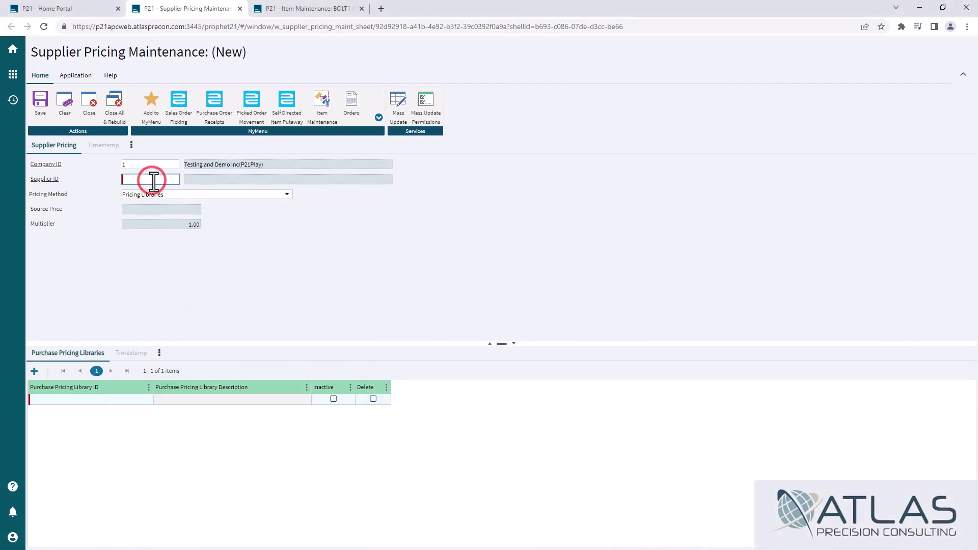
text(100001)
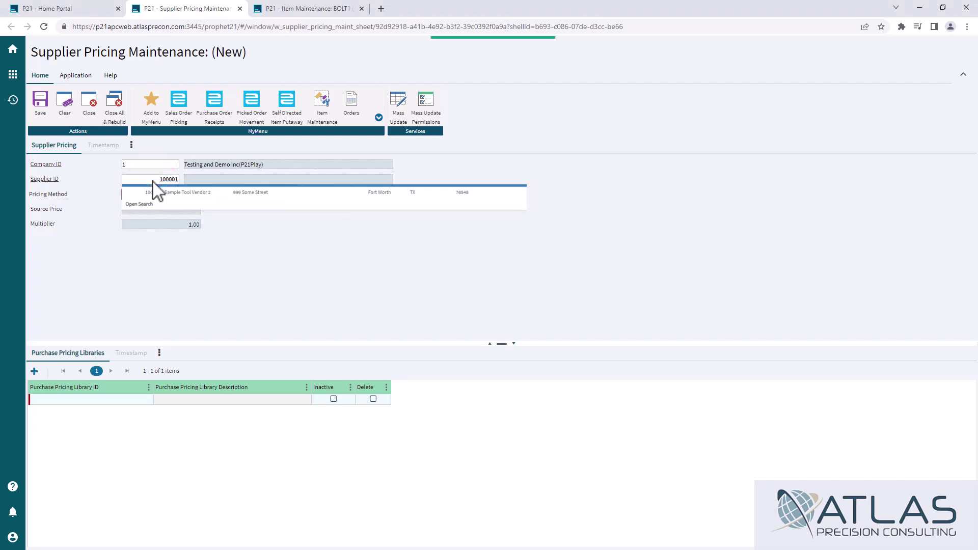
click(156, 195)
click(359, 266)
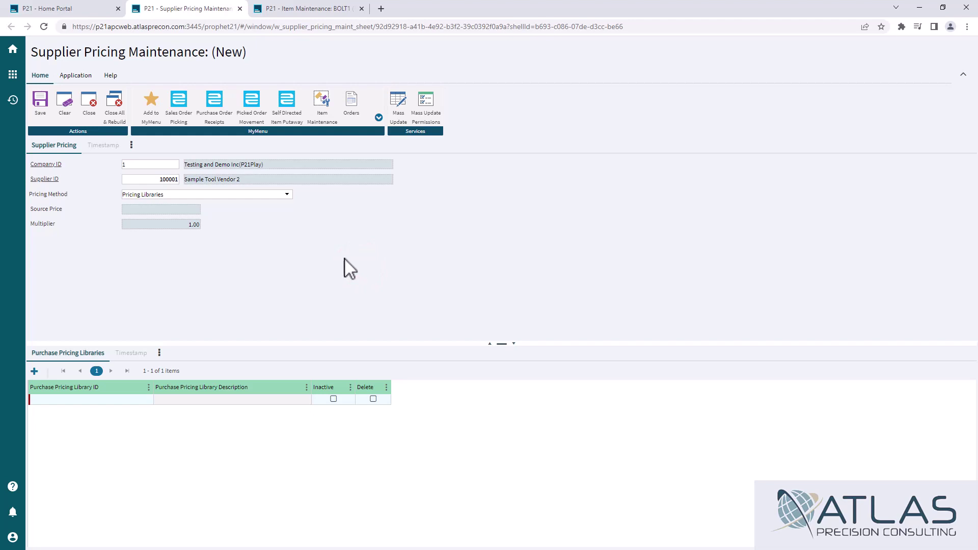
click(219, 195)
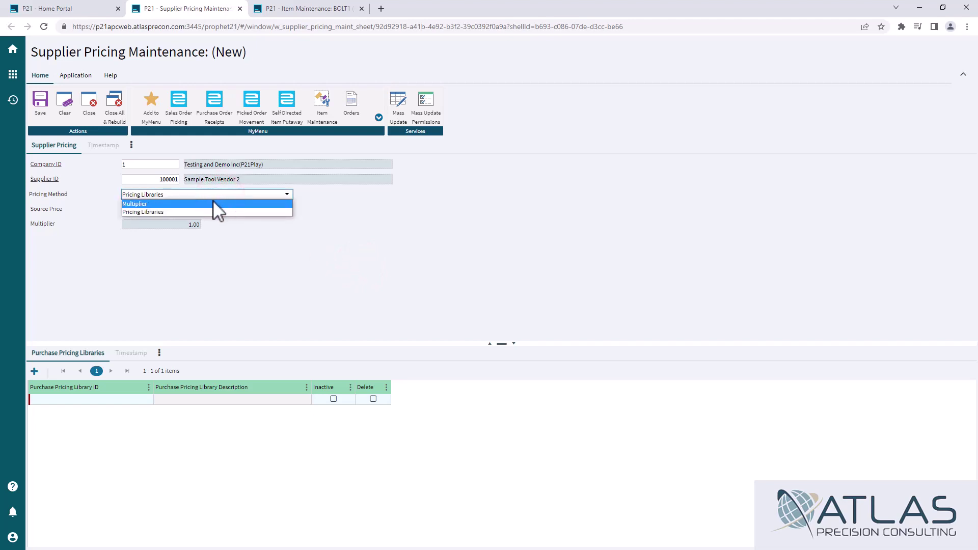
click(213, 202)
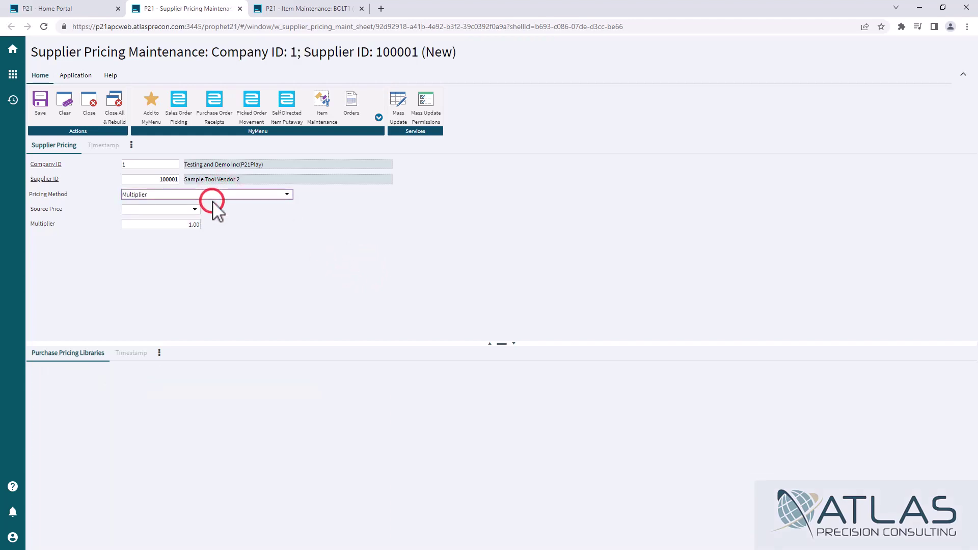
- Examine the available source prices, then check the supplier's list price and cost for item BOLT1, both overall and at location 10
click(185, 212)
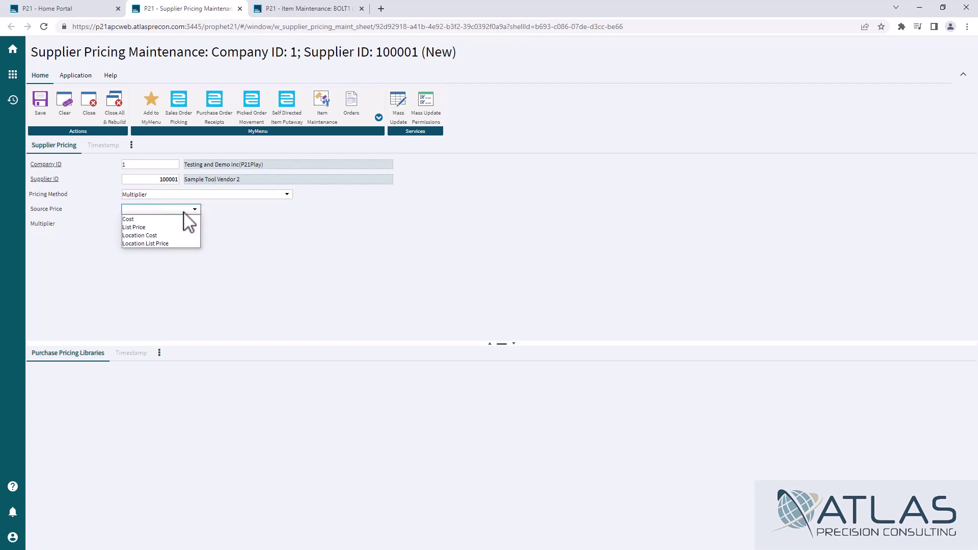
click(310, 8)
click(427, 313)
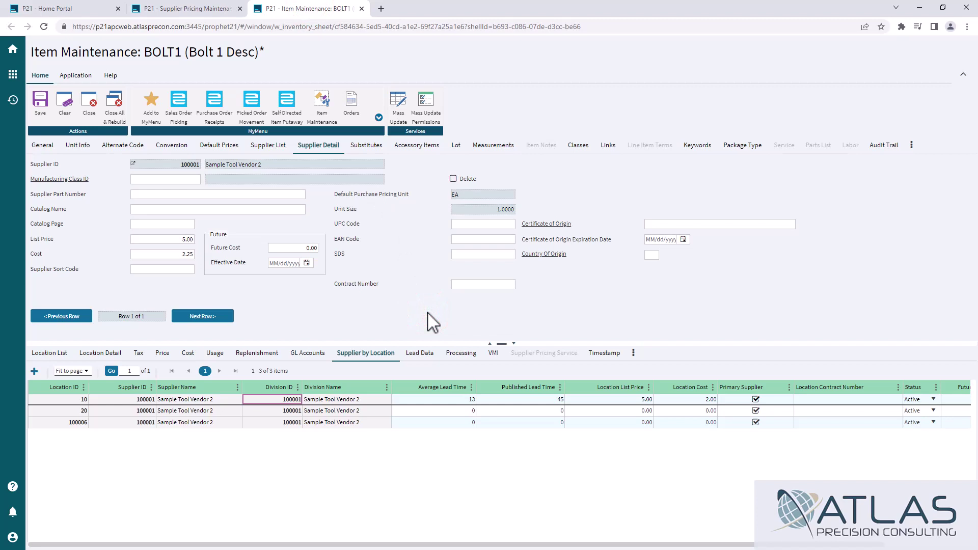
click(305, 147)
click(374, 359)
click(608, 402)
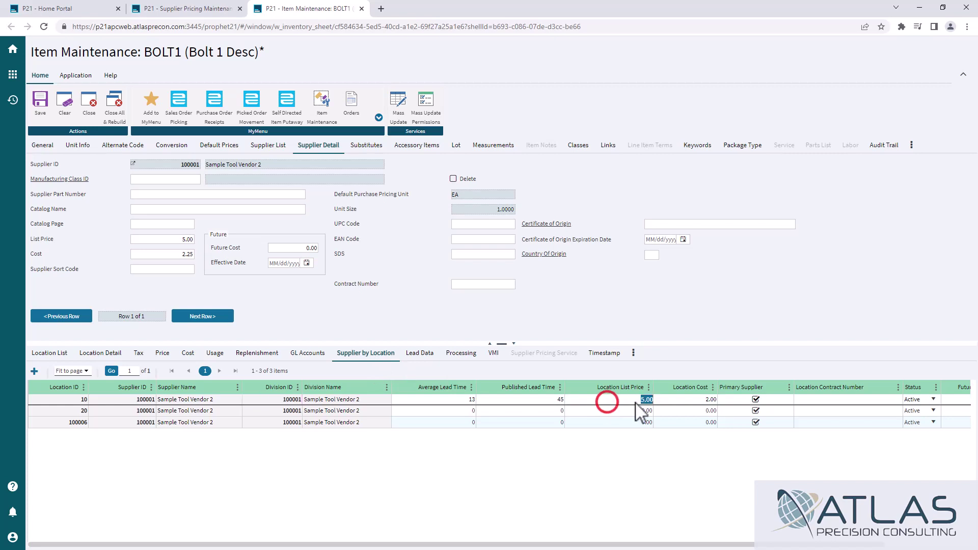
click(684, 403)
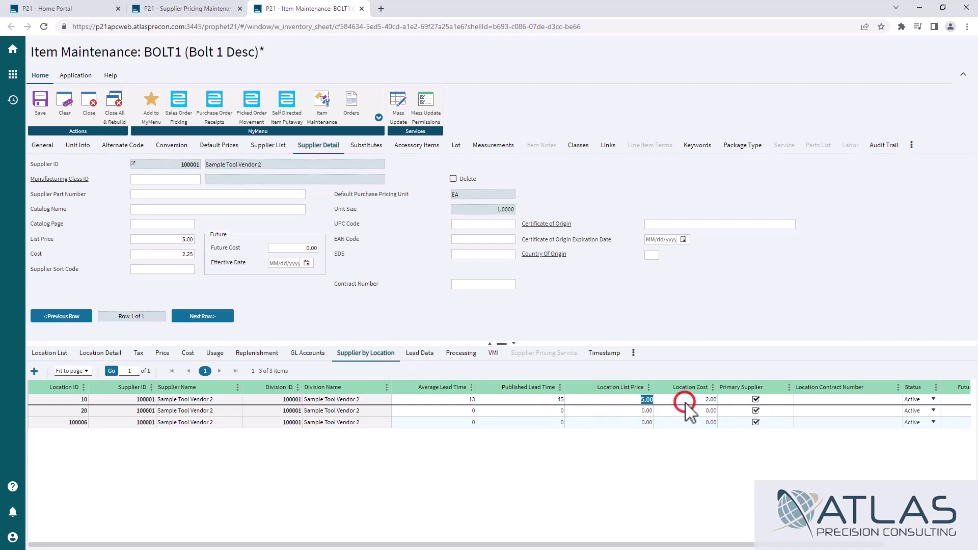
click(682, 319)
click(168, 9)
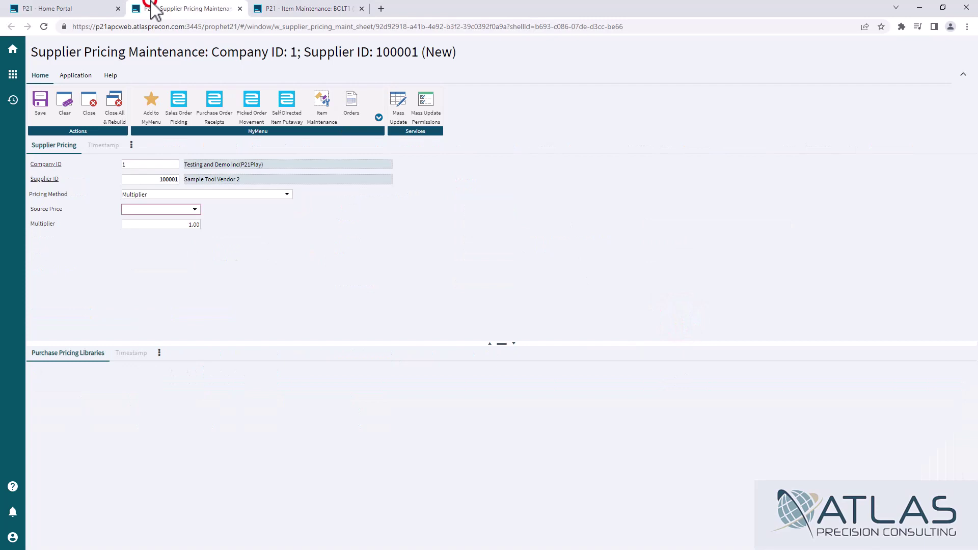
- Compare the Source Price choices in the supplier pricing record with the location pricing values on item BOLT1
click(157, 209)
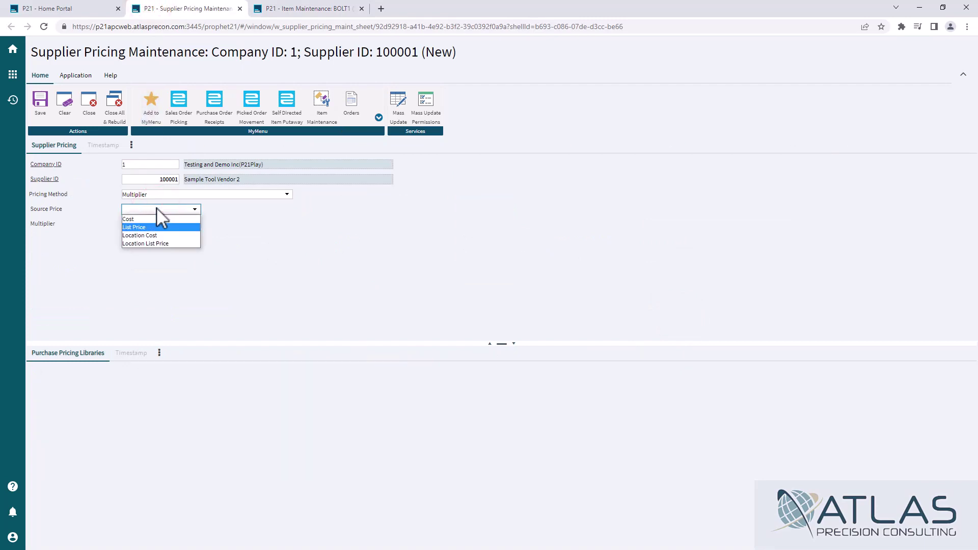
click(300, 9)
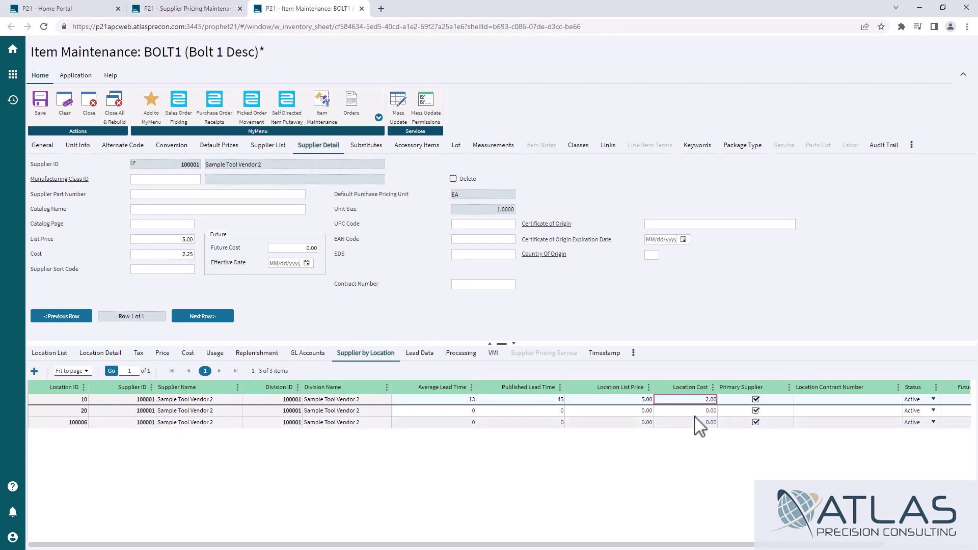
click(182, 9)
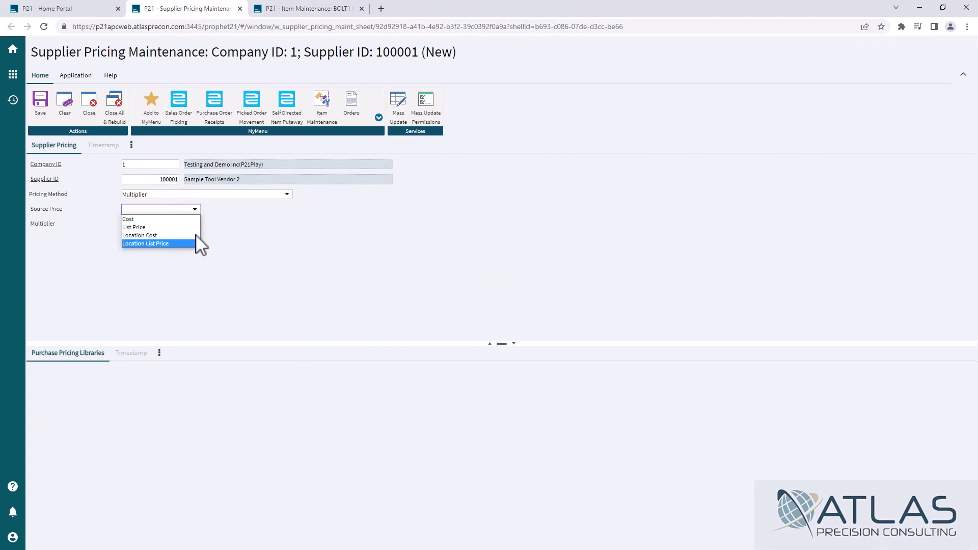
click(281, 224)
- Inspect item BOLT1's location costs for locations 10 and 20 and its supplier-level cost, returning to the supplier pricing record
click(295, 8)
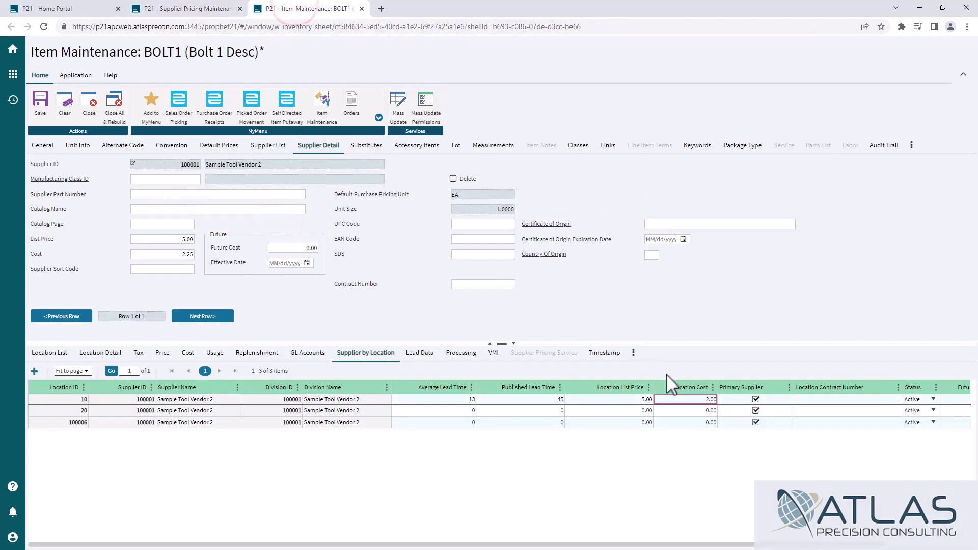
click(693, 401)
click(689, 403)
click(688, 413)
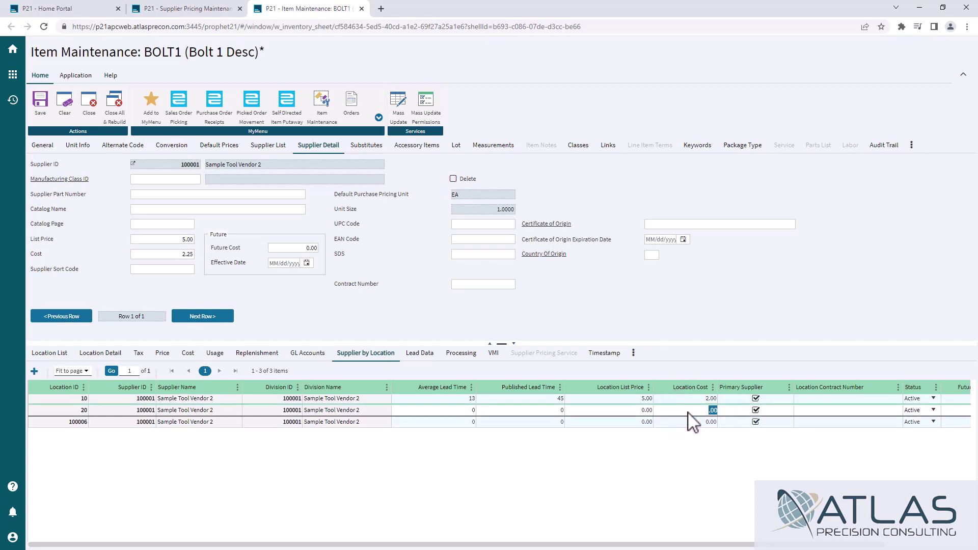
click(167, 254)
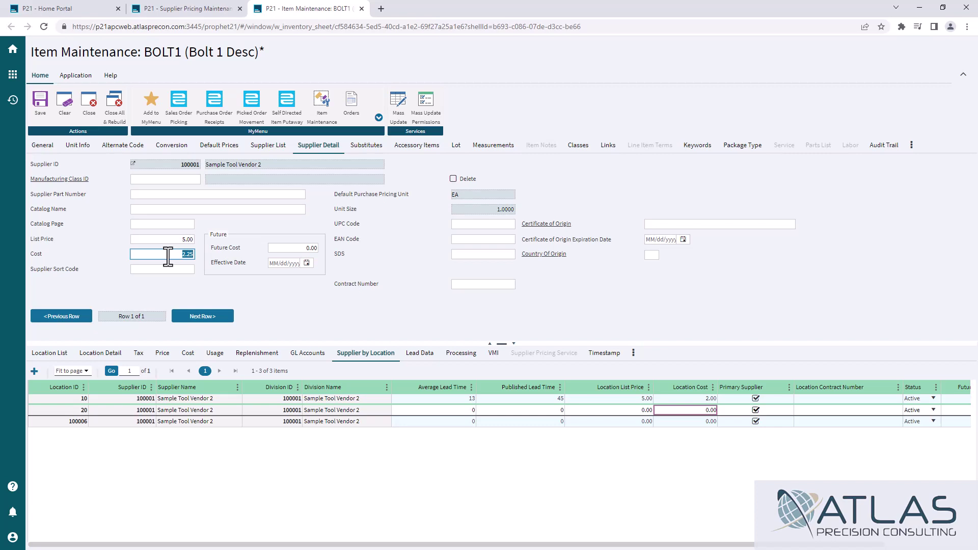
click(203, 8)
- Set the supplier's source price to Cost
click(167, 209)
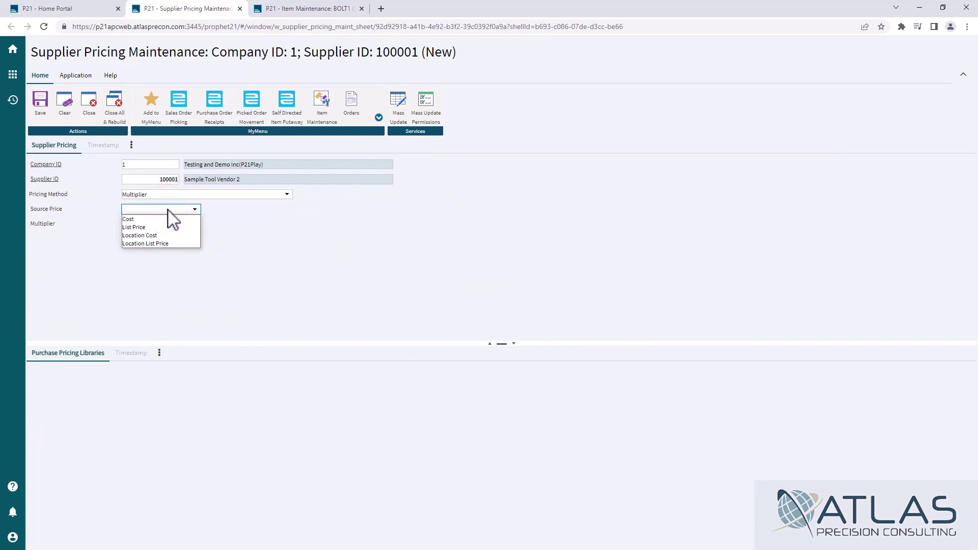
click(169, 218)
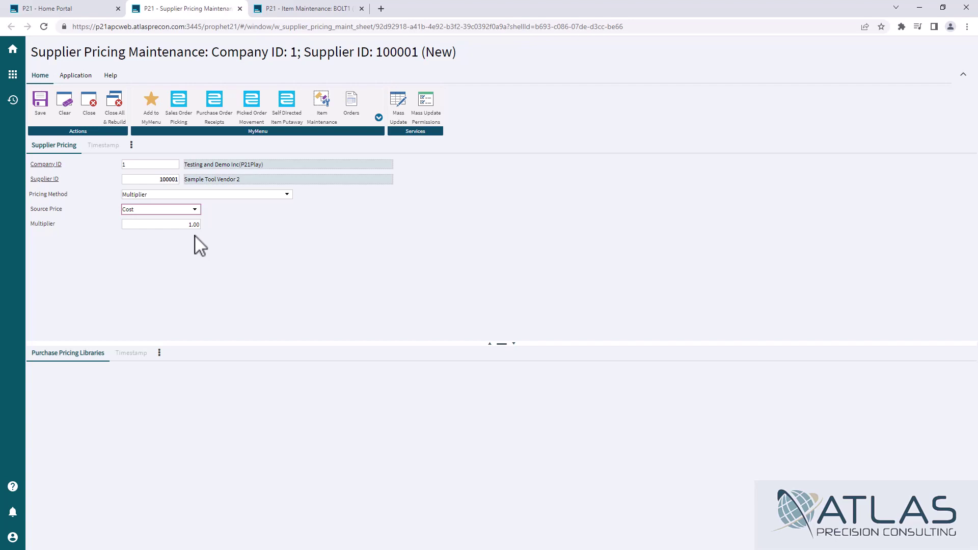
- Set the supplier's source price to List Price with a multiplier of 0.70
click(167, 209)
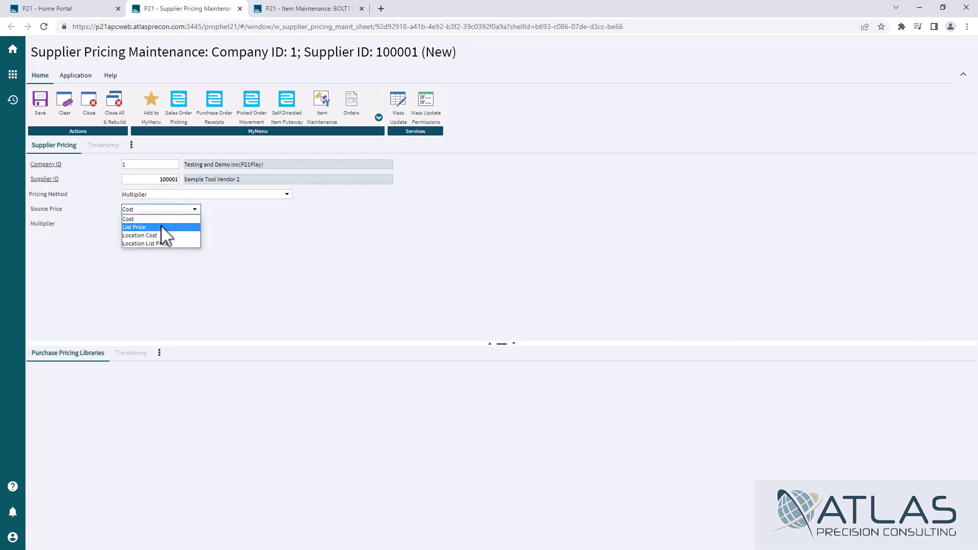
click(161, 226)
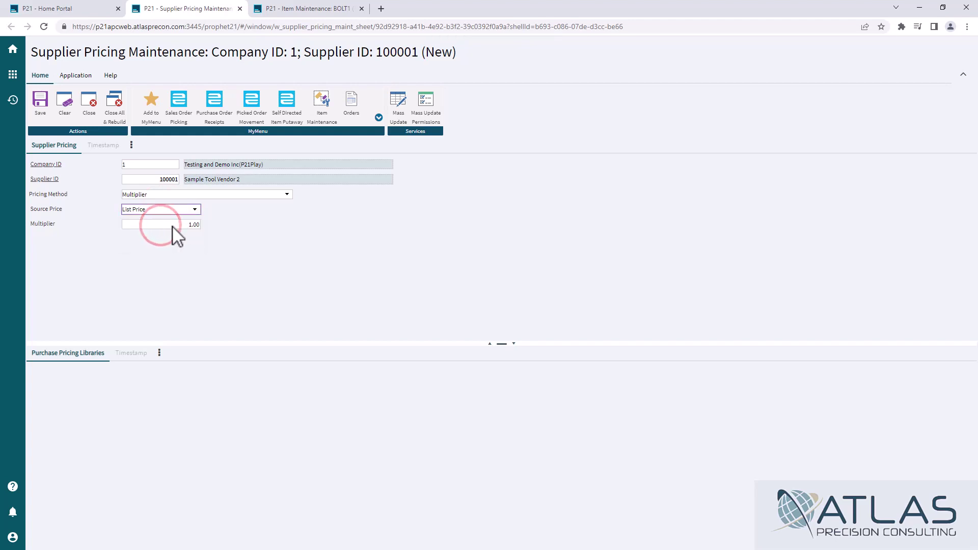
click(172, 226)
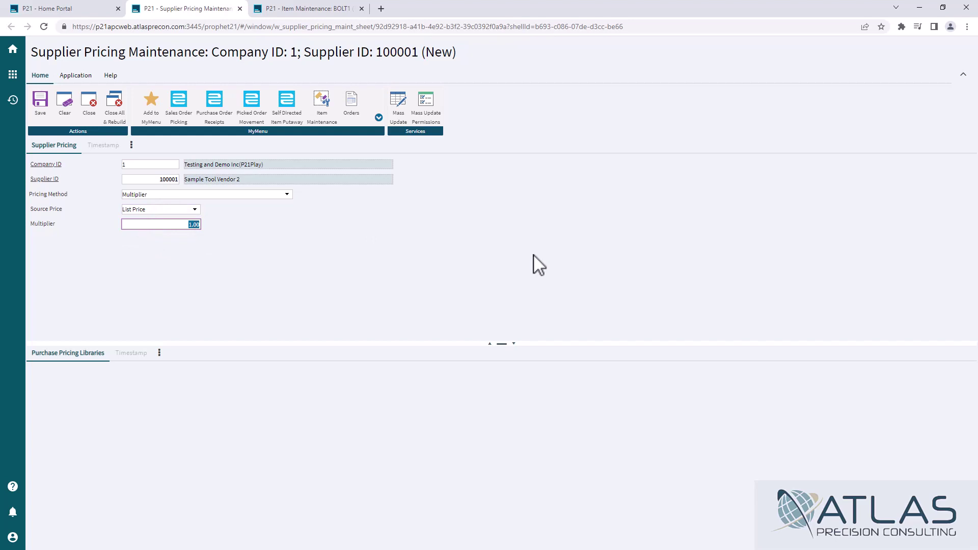
text(.7)
click(364, 242)
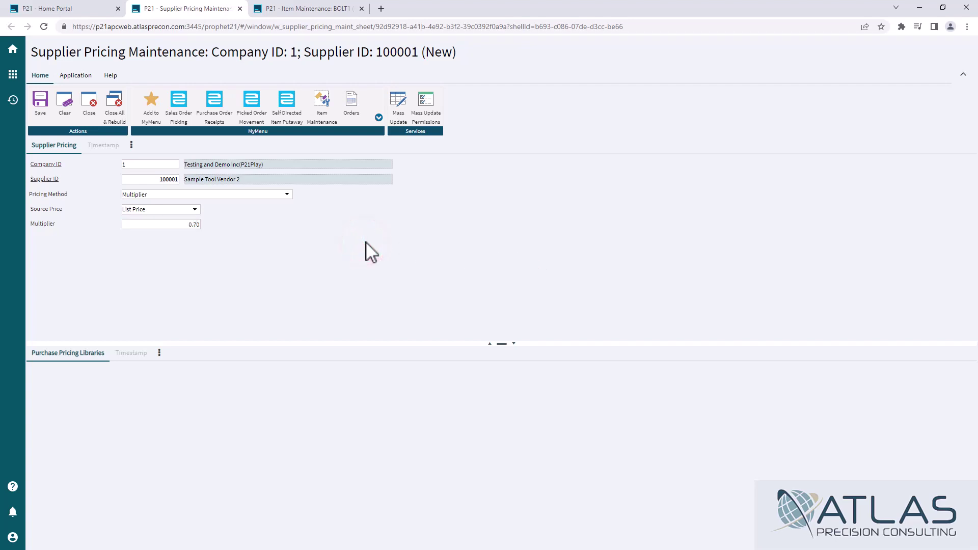